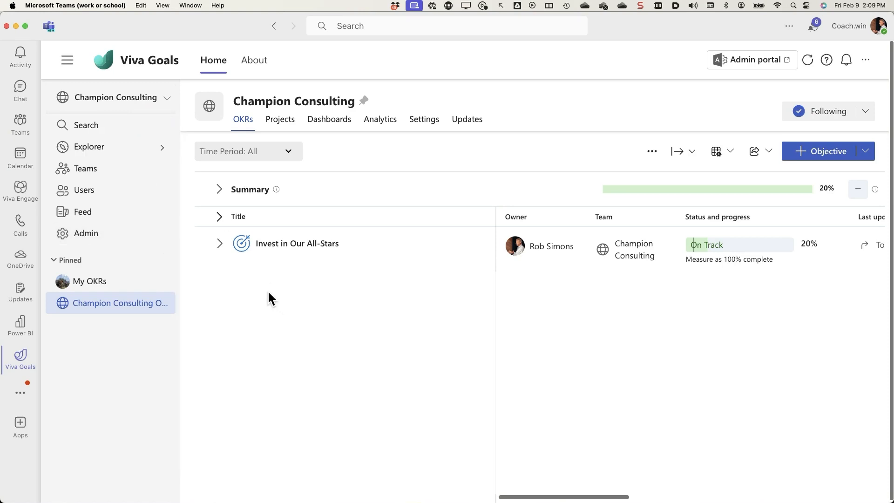
# Open the Excel Online configuration page from the organization's admin integrations.
pyautogui.click(221, 245)
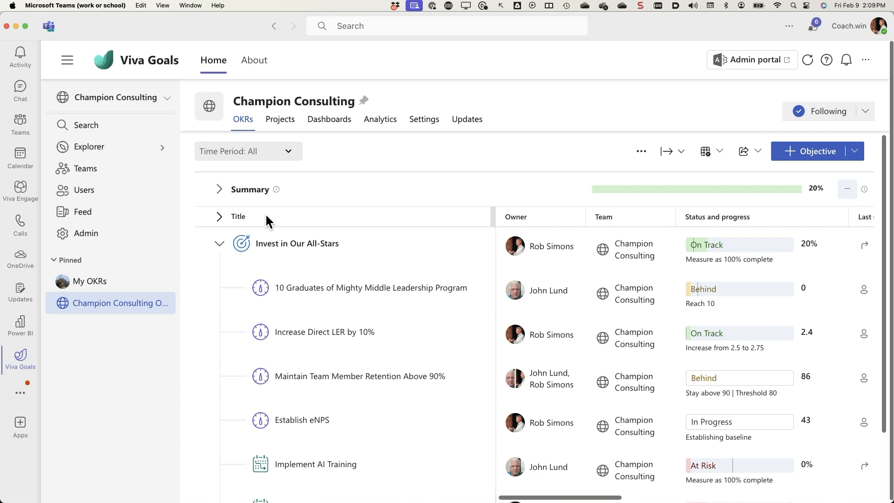
pyautogui.moveTo(266, 215); pyautogui.dragTo(130, 235)
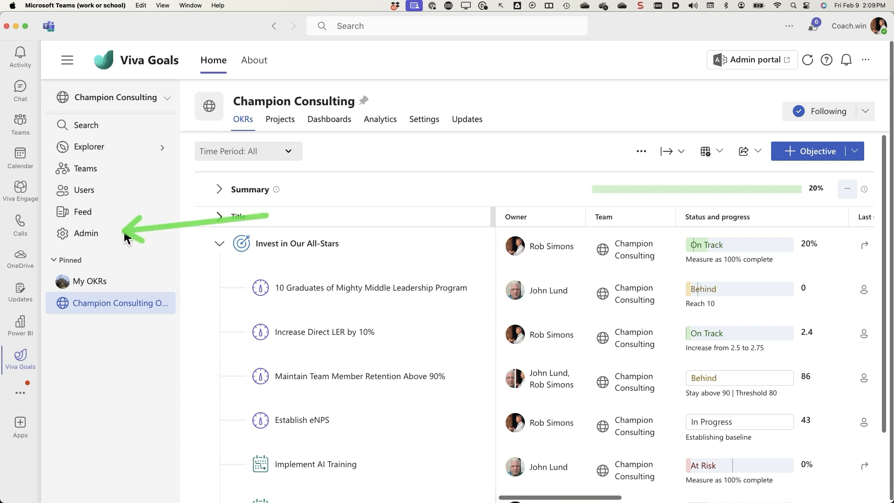
pyautogui.click(86, 238)
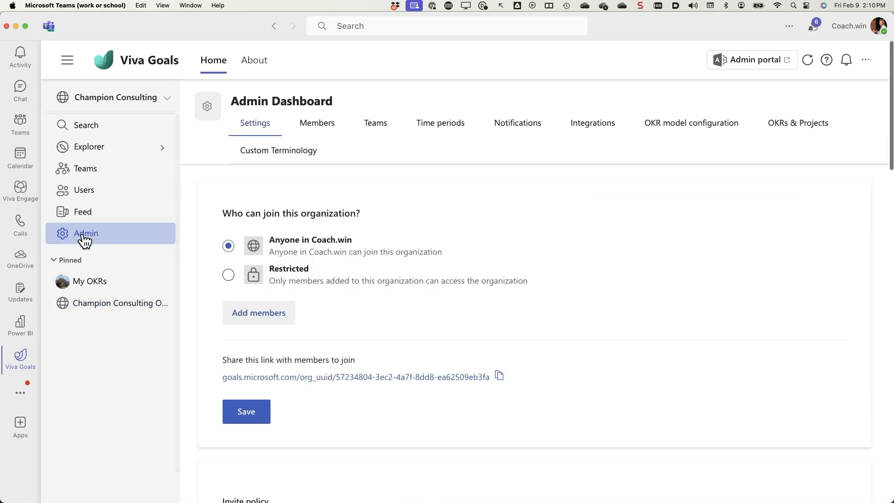
pyautogui.moveTo(623, 246); pyautogui.dragTo(606, 149)
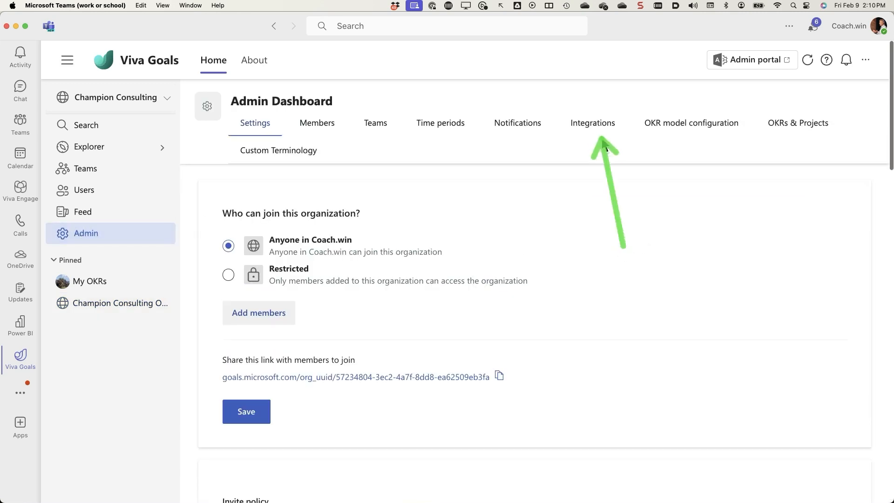
pyautogui.click(587, 130)
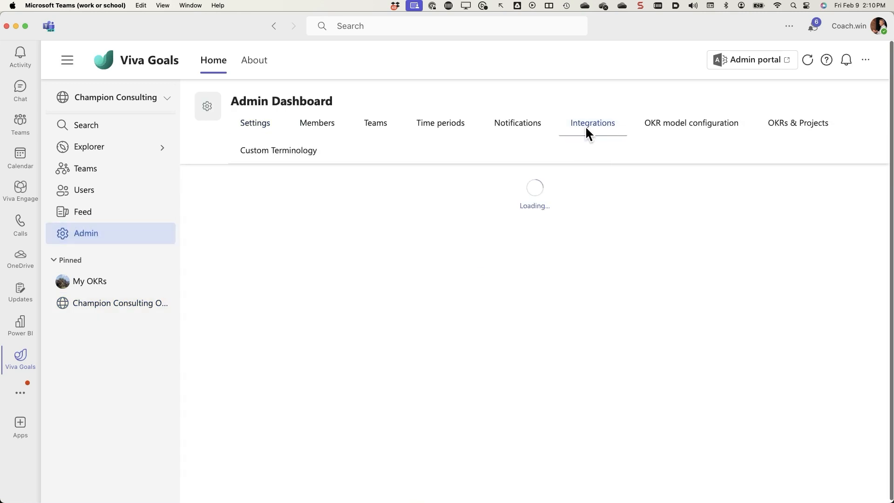
pyautogui.scroll(-5, 509, 405)
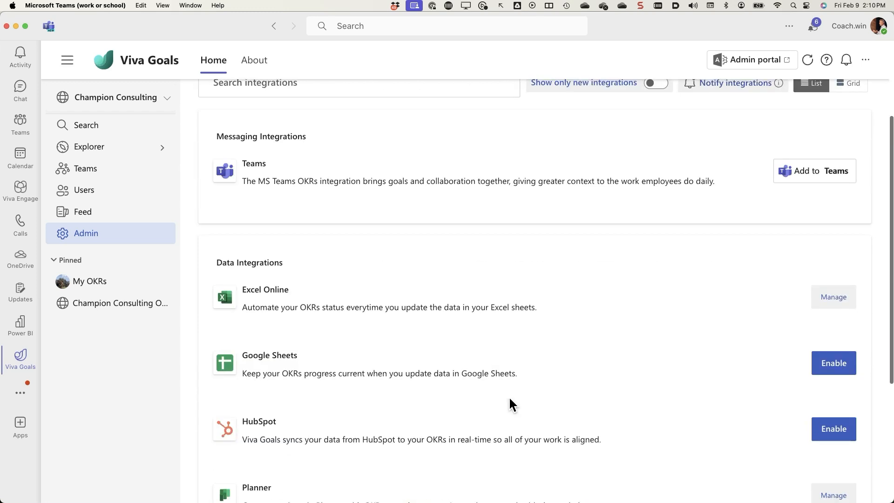
pyautogui.moveTo(662, 290); pyautogui.dragTo(781, 293)
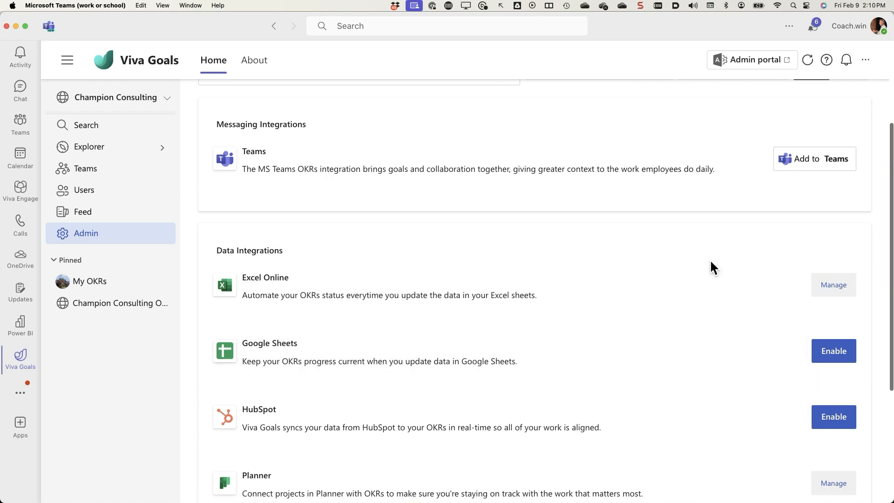
pyautogui.click(831, 291)
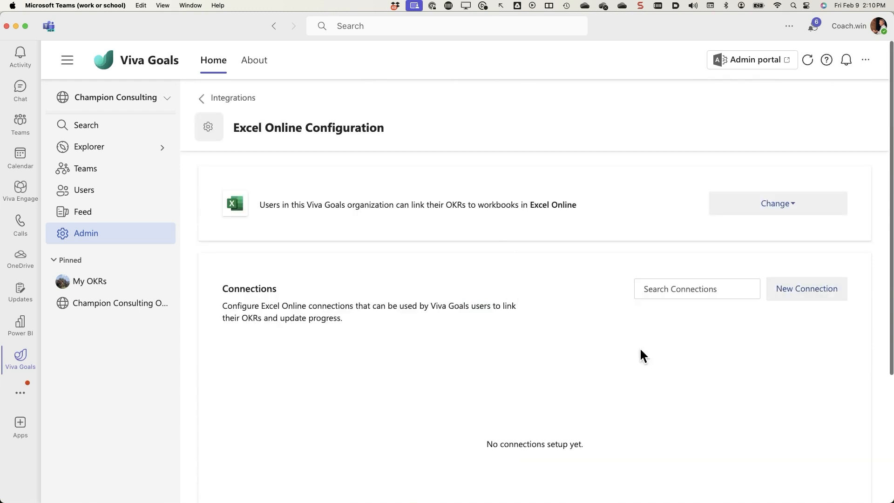
# Create a new Excel Online connection by signing in with Microsoft, keeping the default name and sharing it with all users.
pyautogui.click(799, 293)
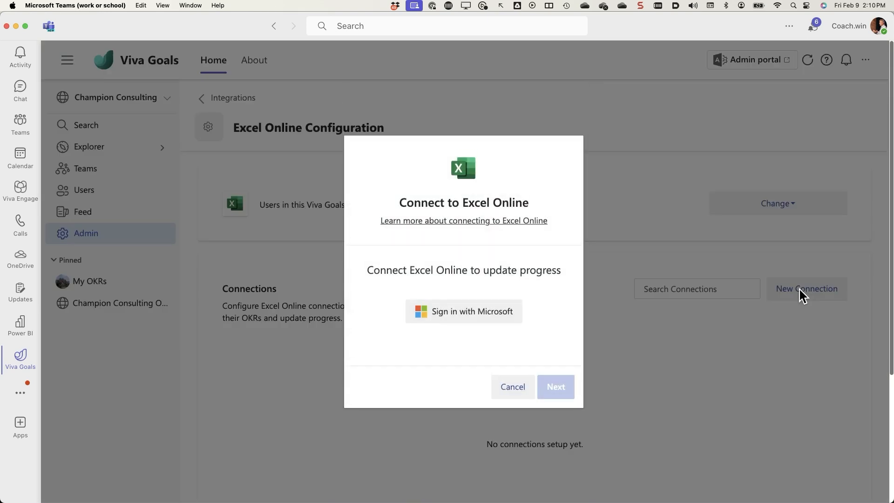
pyautogui.click(464, 315)
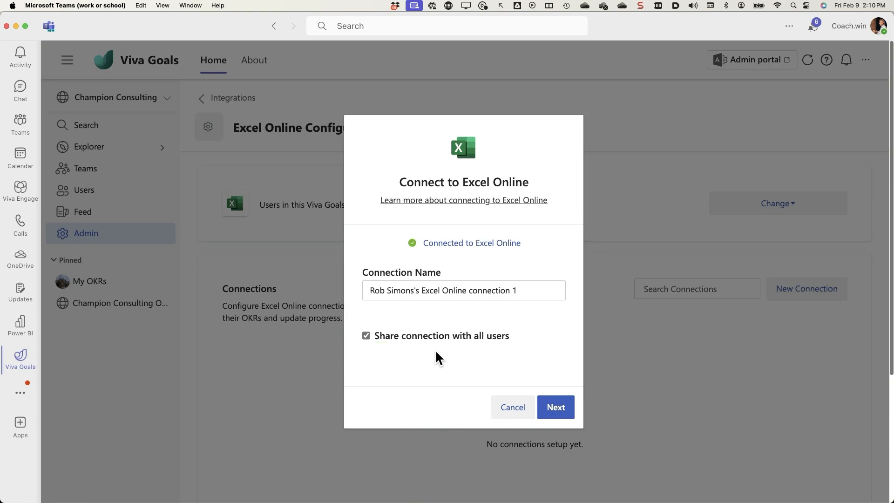
pyautogui.click(560, 412)
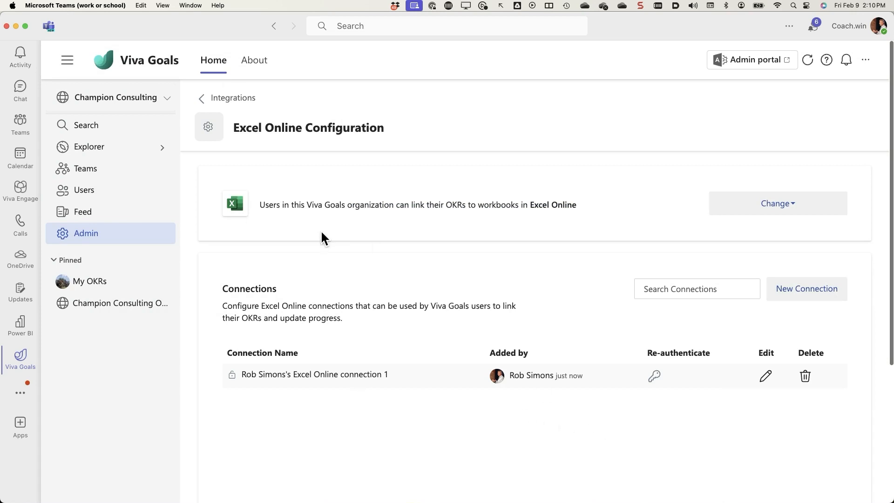
# Switch to the Champion Consutling eNPS workbook in Chrome and examine the R-12 Average row and its Admin formula.
pyautogui.press('super+Tab')
pyautogui.press('super+Tab')
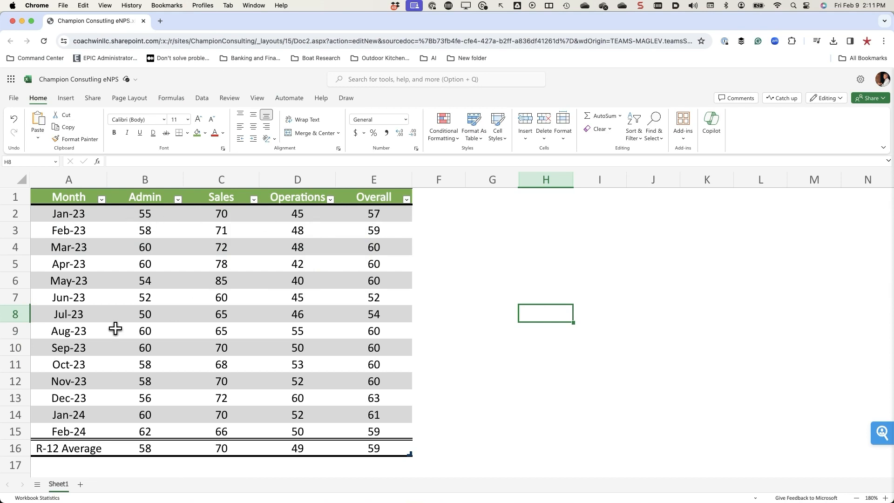
pyautogui.click(146, 448)
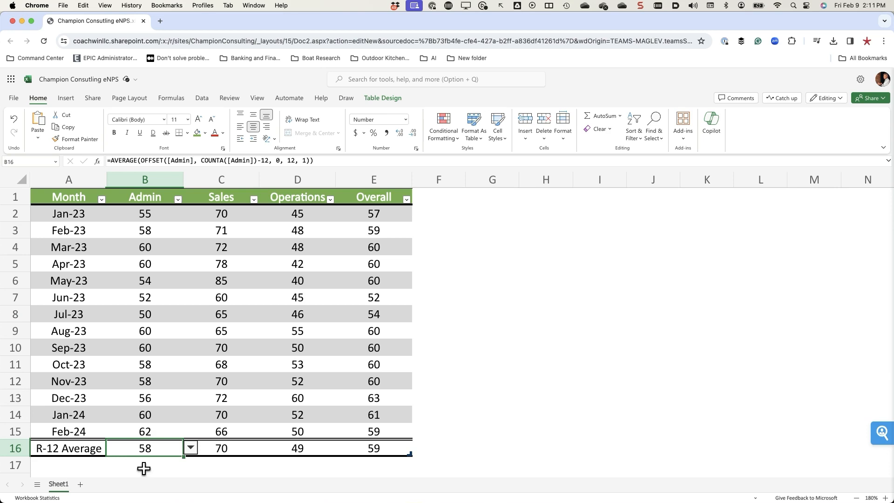
pyautogui.click(315, 465)
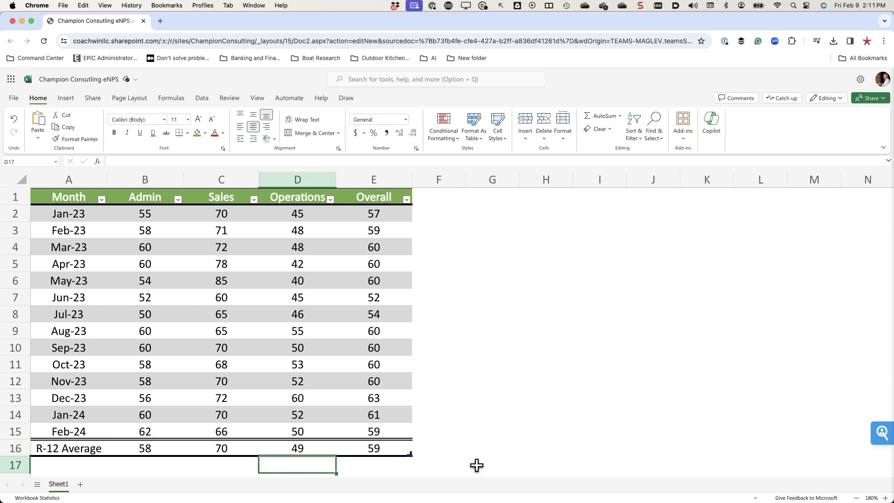
pyautogui.moveTo(534, 452); pyautogui.dragTo(393, 454)
# Back in Teams, edit the Establish eNPS key result under Invest in Our All-Stars and choose Excel Online as its progress data source.
pyautogui.press('super+Tab')
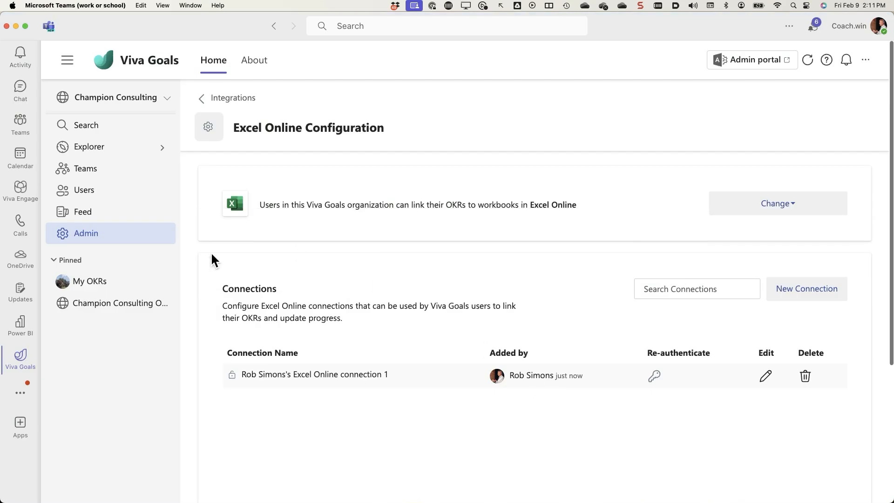
pyautogui.click(99, 304)
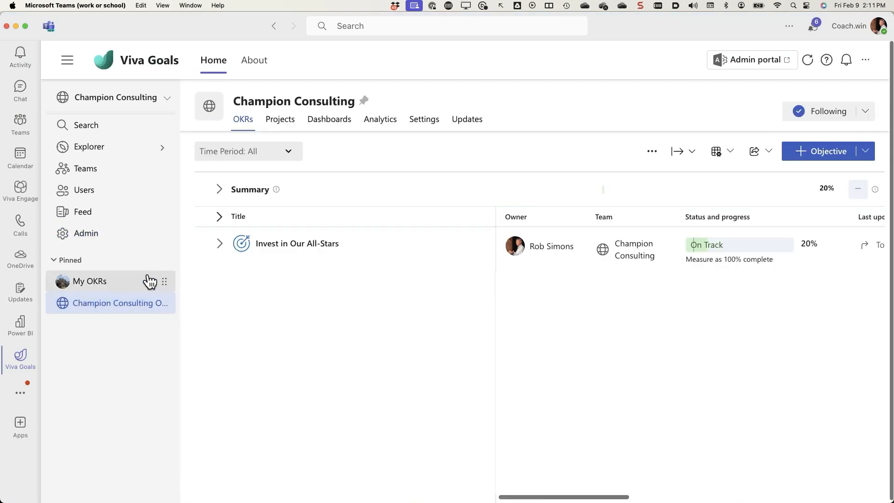
pyautogui.click(221, 245)
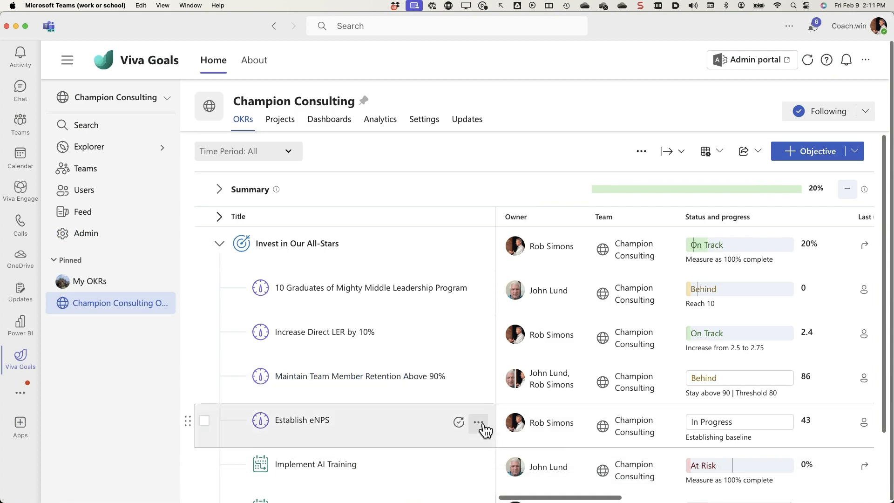
pyautogui.click(479, 427)
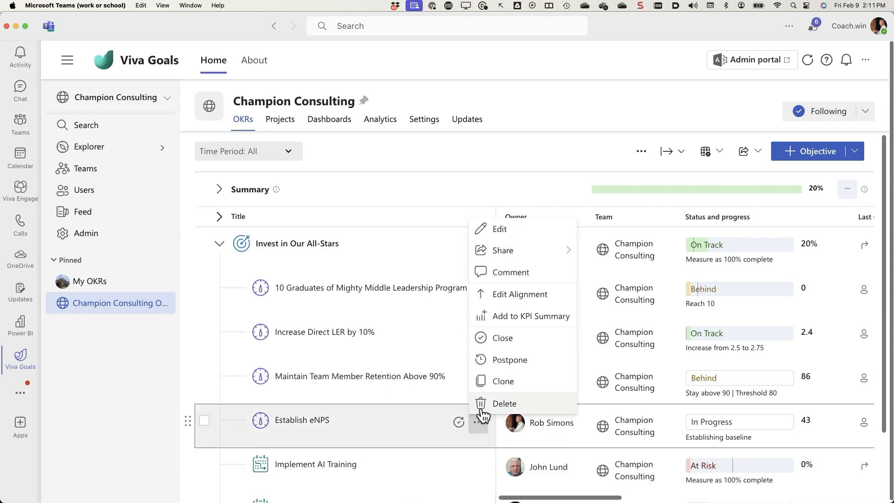
pyautogui.click(497, 230)
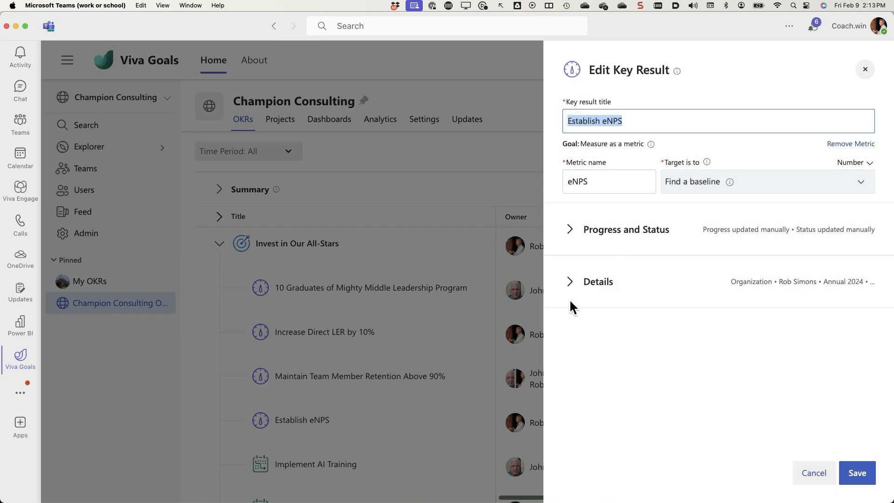
pyautogui.click(570, 235)
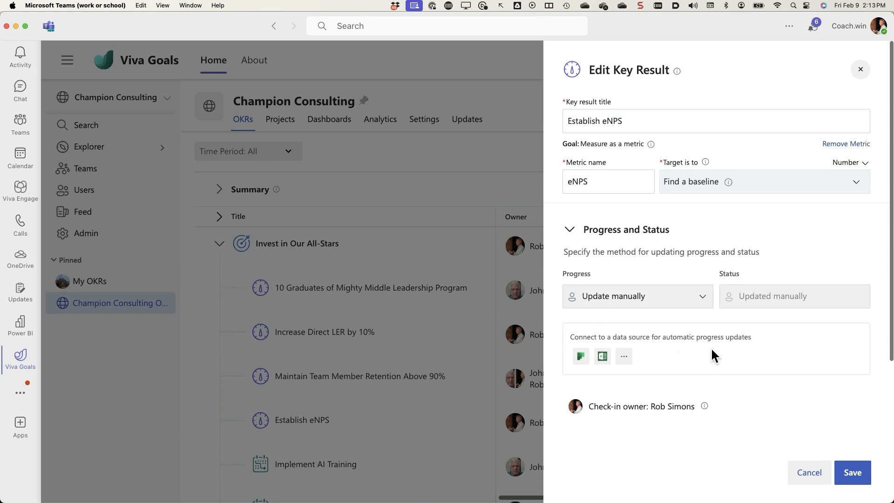
pyautogui.click(602, 357)
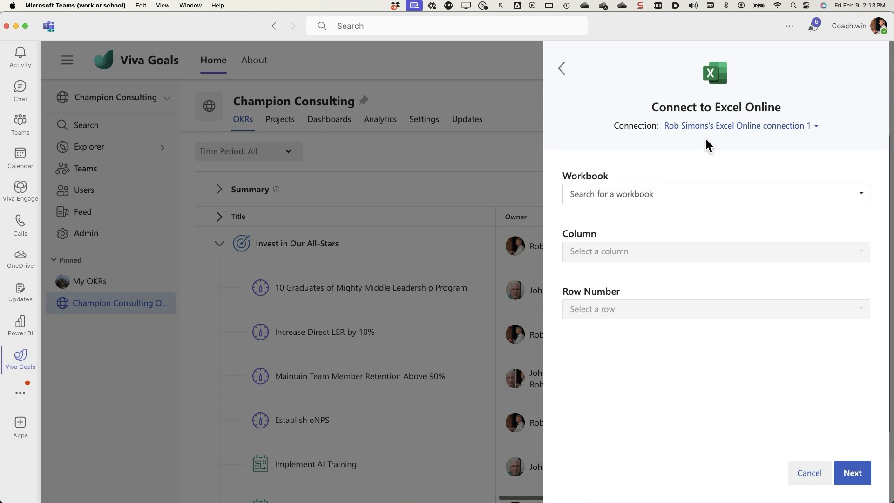
# Select the workbook Champion Consutling eNPS.xlsx and its Sheet1 as the source for the key result.
pyautogui.click(613, 198)
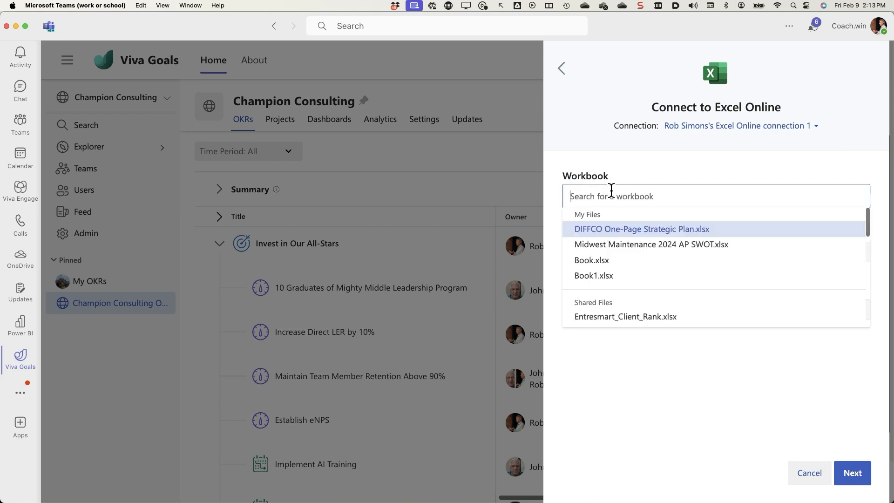
pyautogui.scroll(-10, 627, 265)
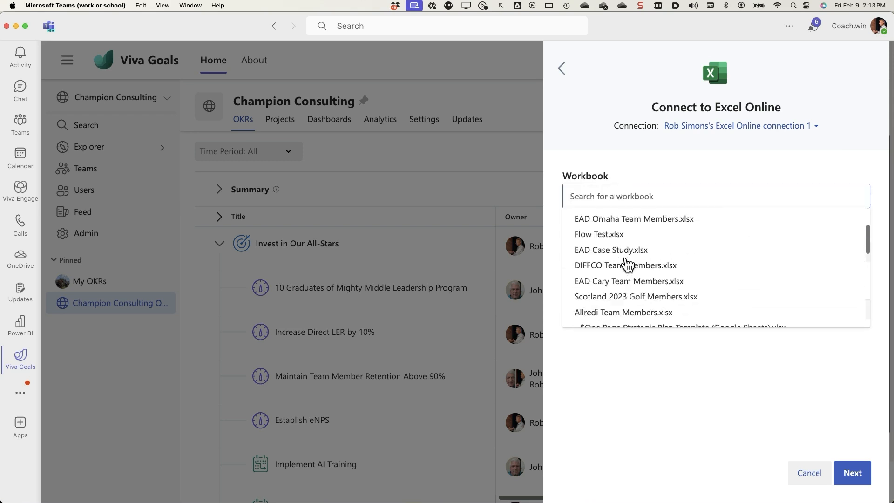
pyautogui.scroll(-10, 627, 264)
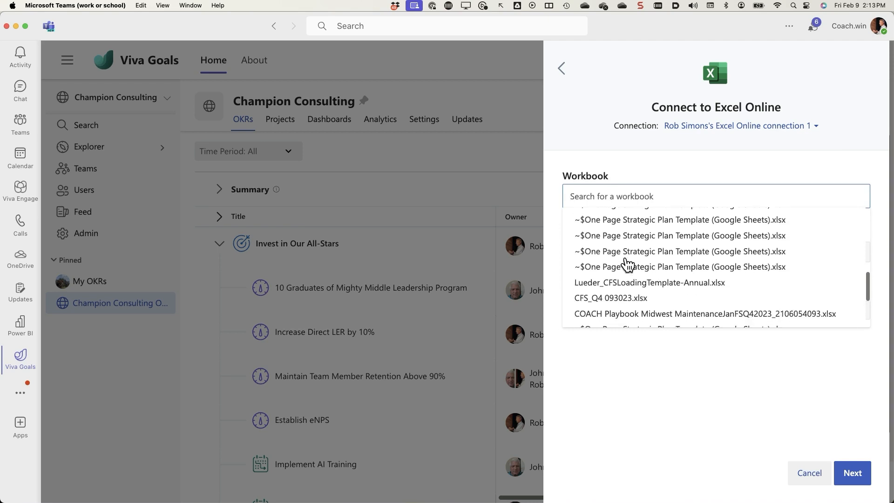
pyautogui.scroll(-2, 627, 264)
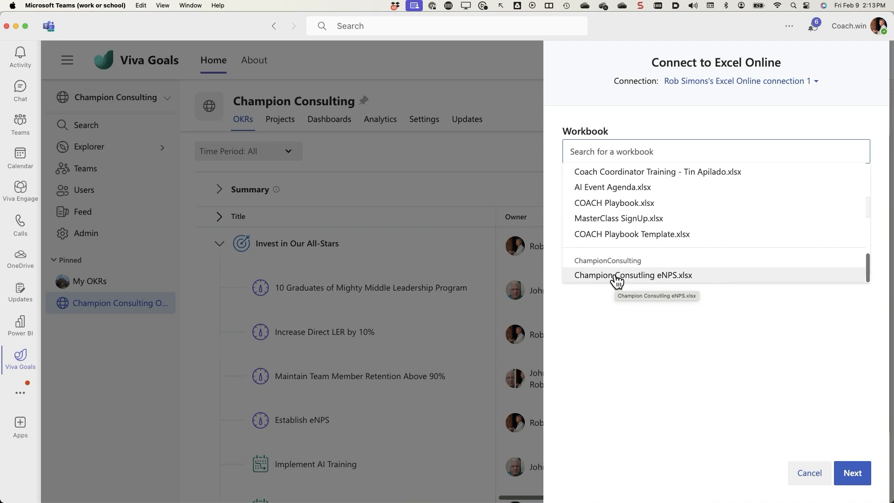
pyautogui.click(615, 276)
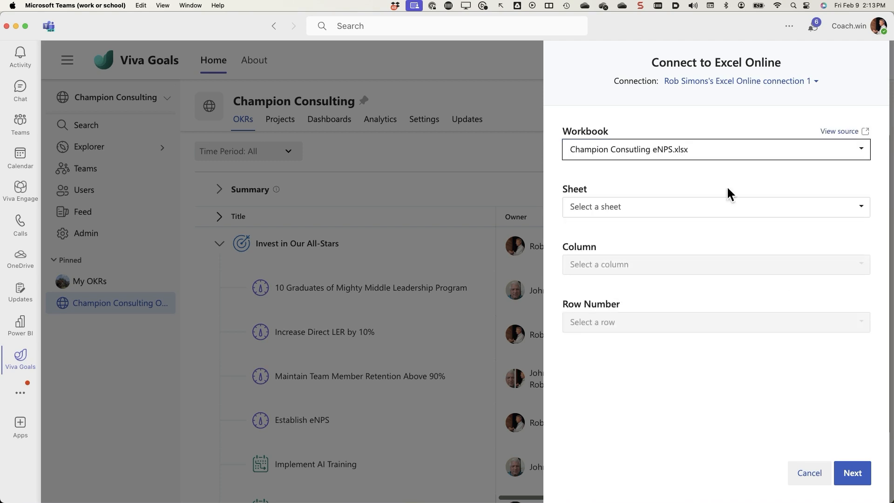
pyautogui.click(648, 213)
pyautogui.click(582, 228)
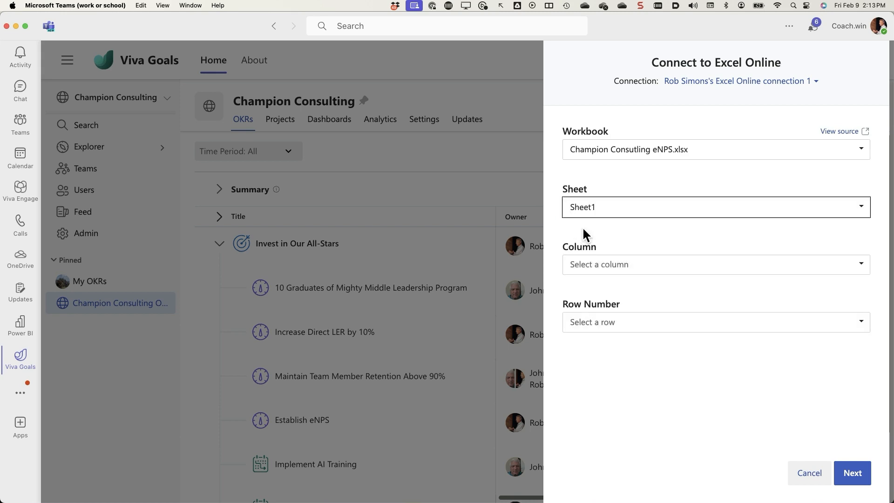
# View the source workbook in Chrome to check which column and row hold the Overall R-12 Average.
pyautogui.click(661, 264)
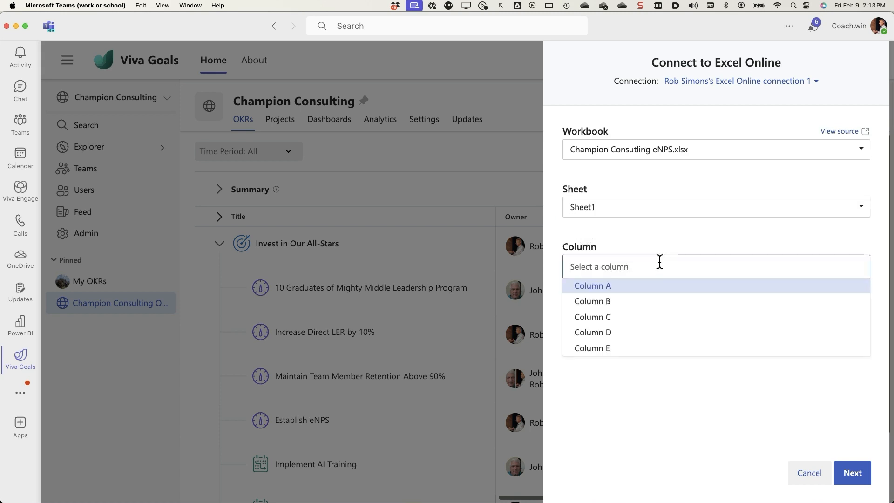
pyautogui.click(649, 225)
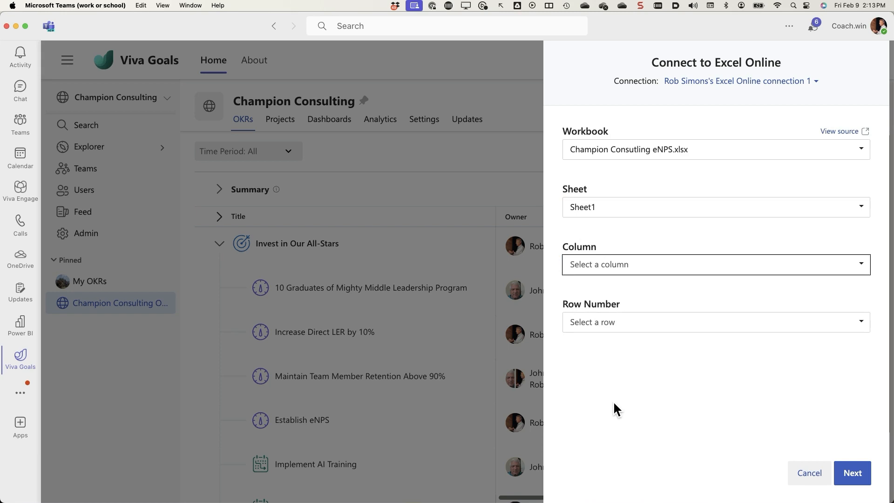
pyautogui.click(841, 131)
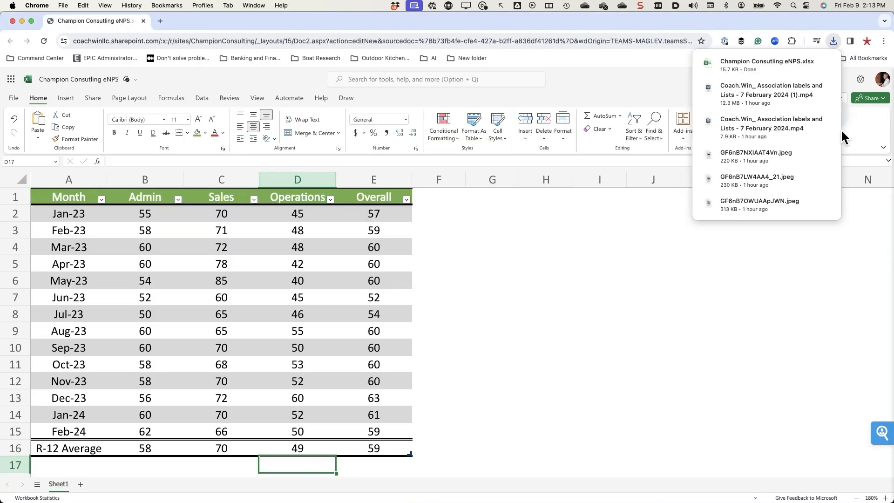
pyautogui.click(383, 446)
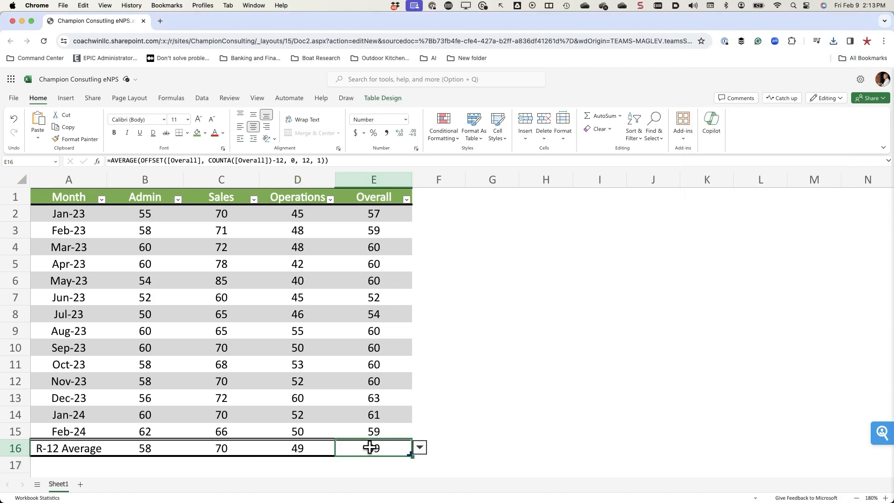
# Back in Teams, set the Excel Online source to Column E, row 16, and save the Establish eNPS key result.
pyautogui.press('super+Tab')
pyautogui.press('super+Tab')
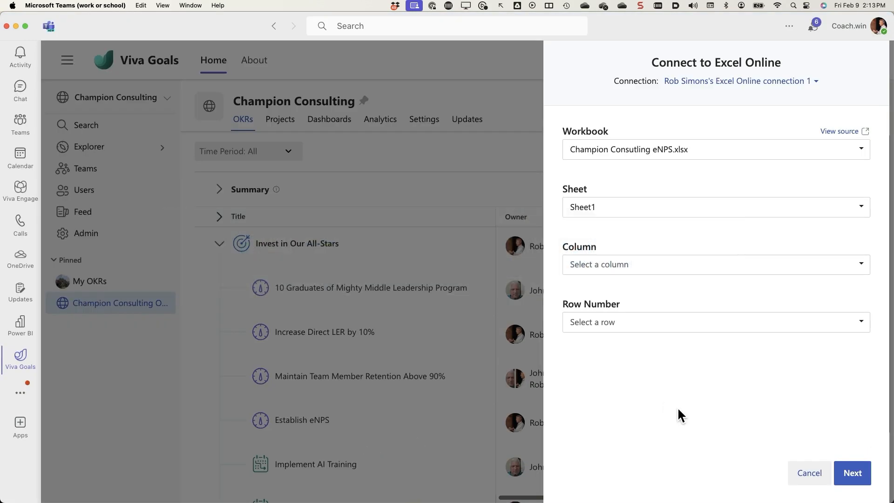
pyautogui.click(642, 266)
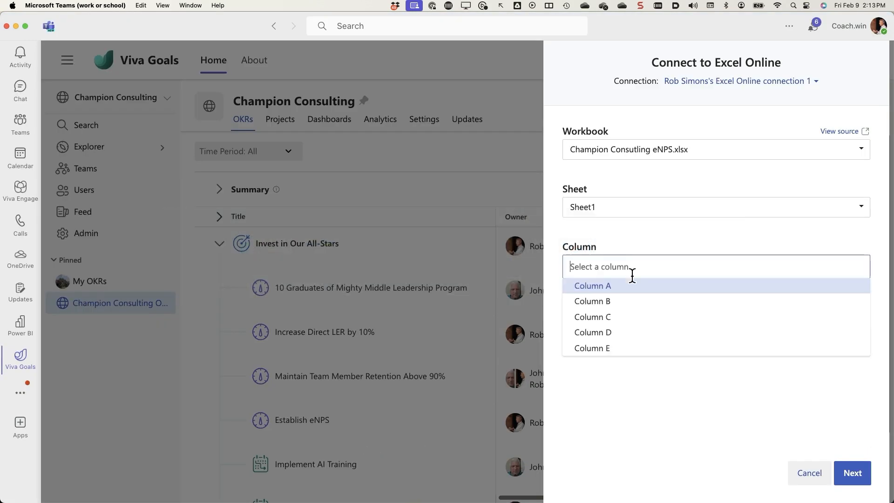
pyautogui.click(607, 354)
pyautogui.click(613, 321)
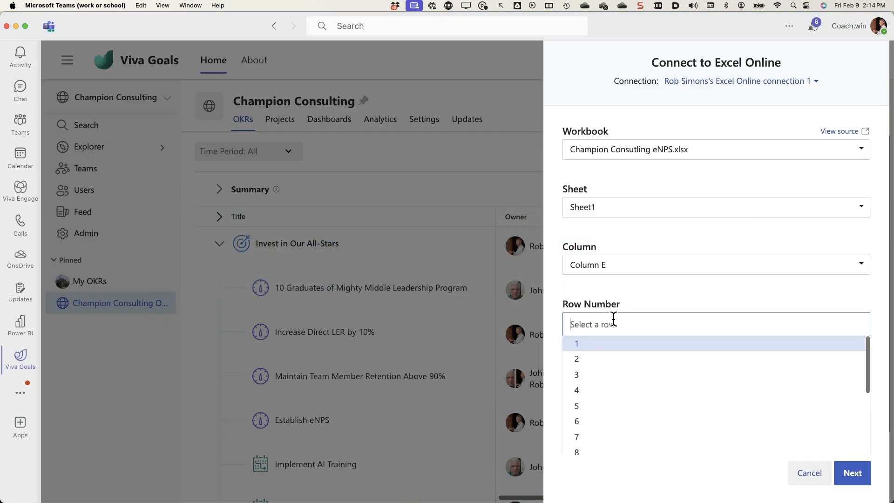
pyautogui.scroll(-3, 606, 390)
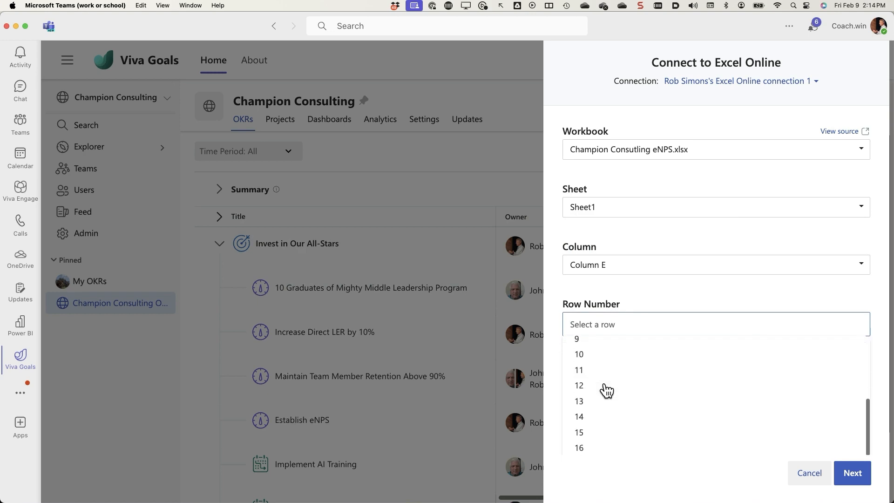
pyautogui.click(591, 451)
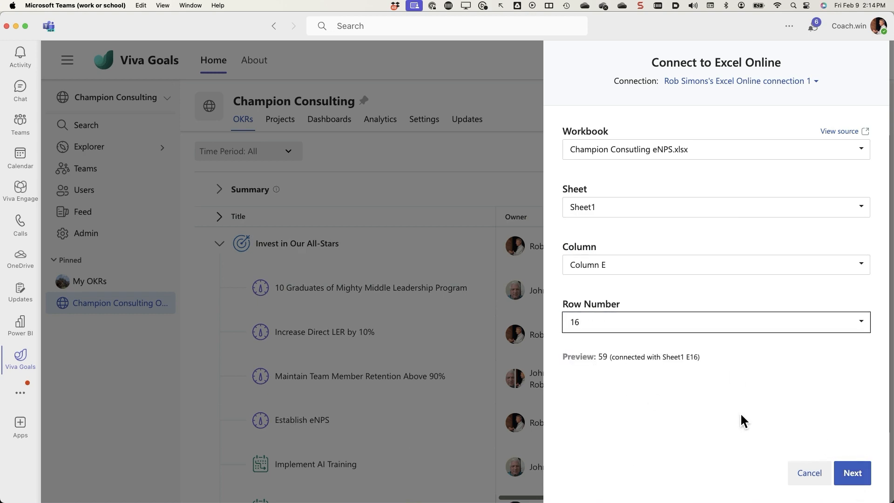
pyautogui.click(851, 474)
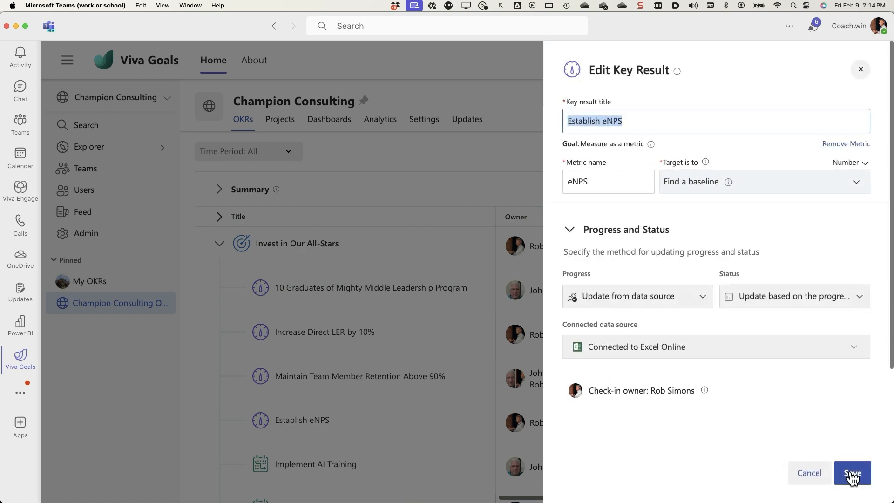
pyautogui.click(852, 475)
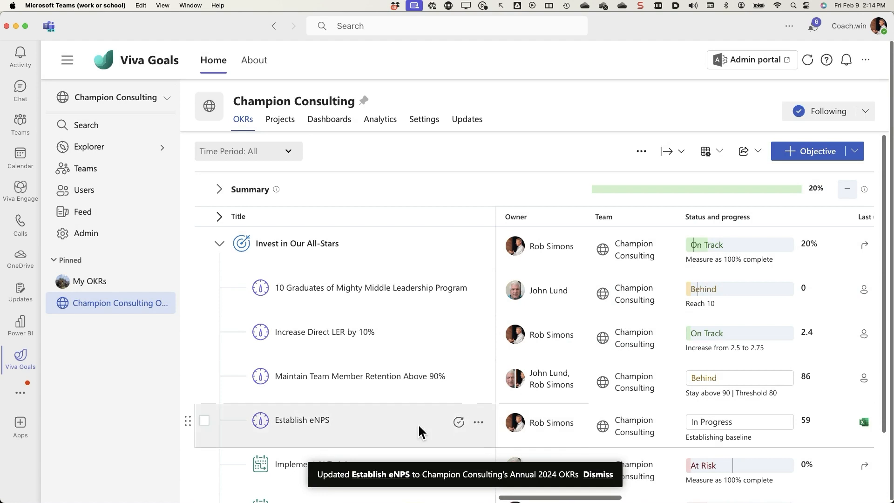
# Check the Establish eNPS key result's progress and last-updated details, and sync it manually with Excel Online.
pyautogui.hscroll(3, 739, 441)
pyautogui.hscroll(1, 740, 441)
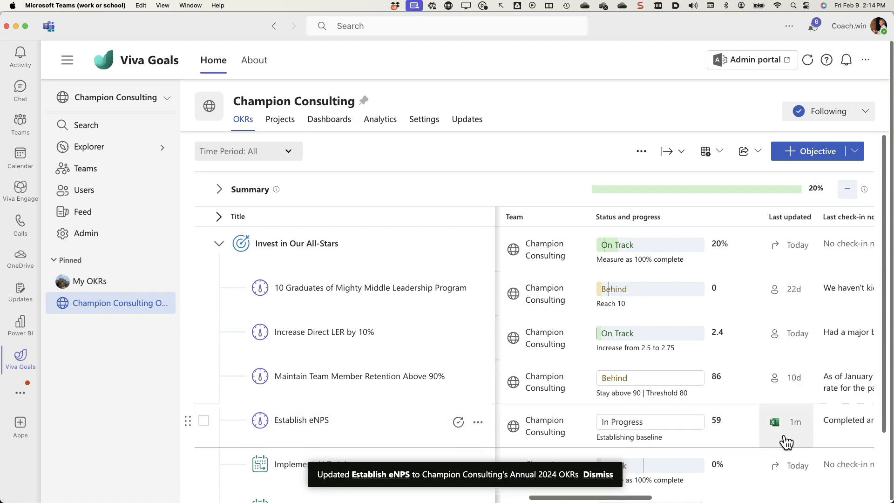
pyautogui.hscroll(-3, 680, 415)
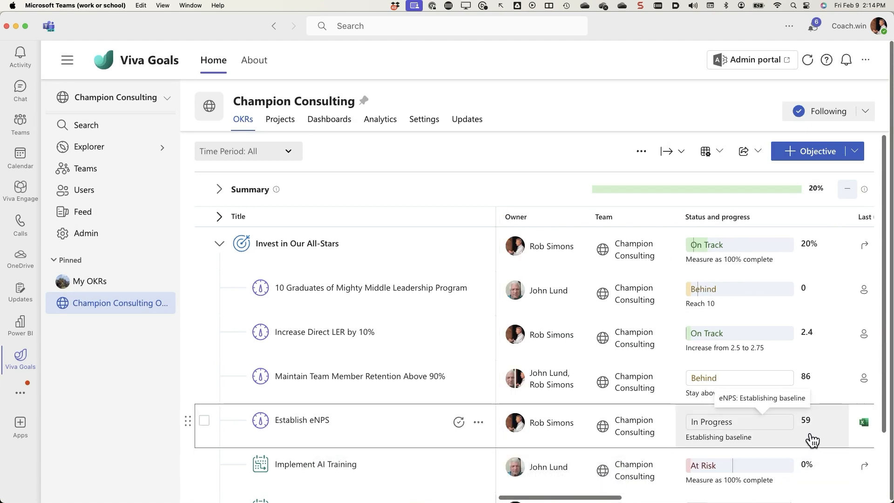
pyautogui.hscroll(5, 813, 440)
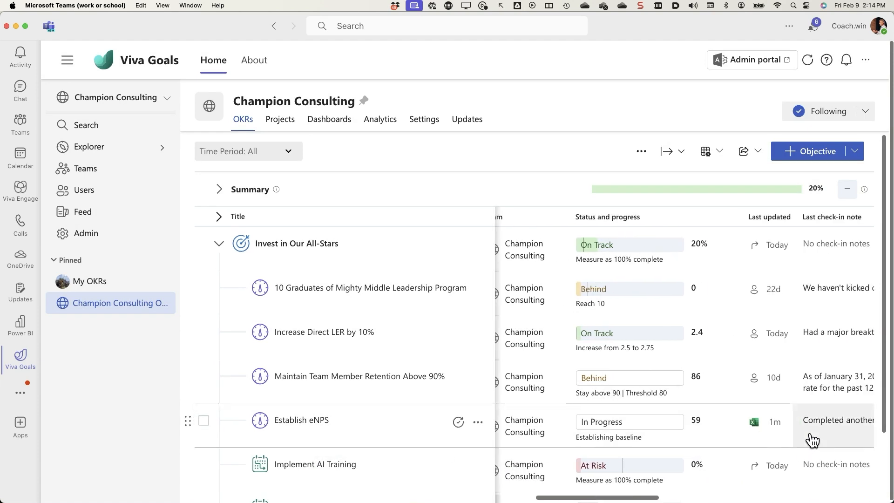
pyautogui.click(773, 424)
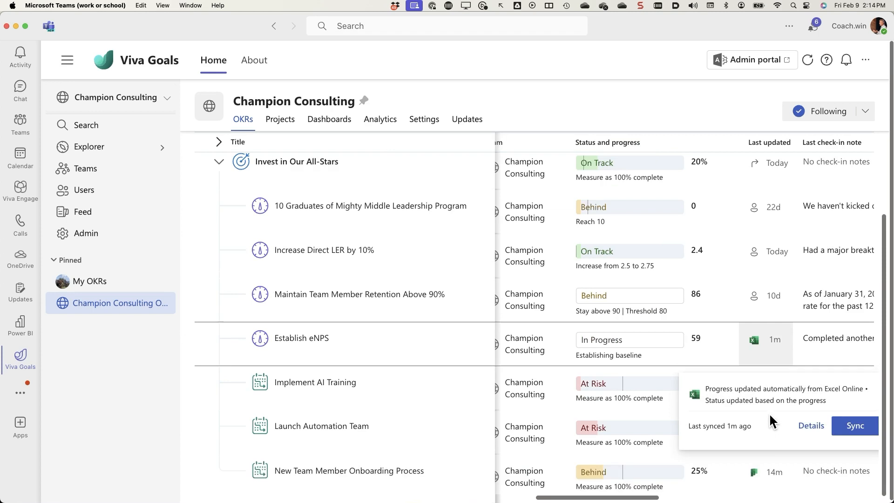
pyautogui.click(855, 427)
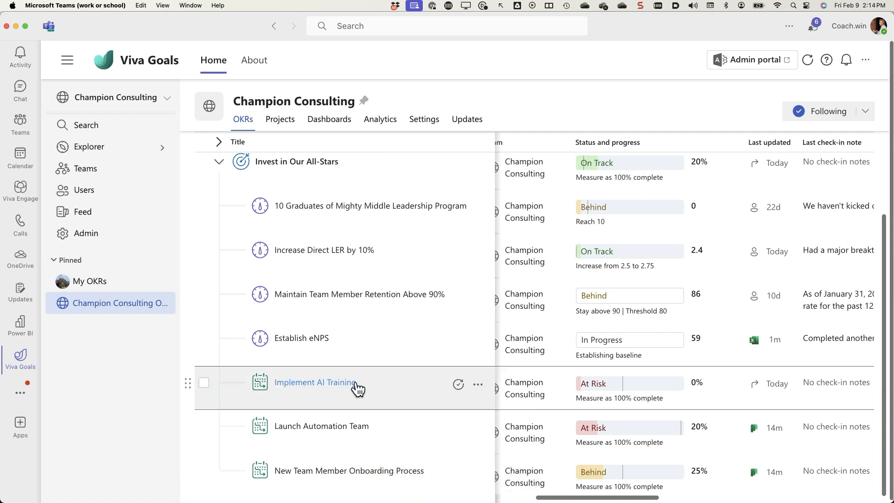
pyautogui.scroll(2, 357, 388)
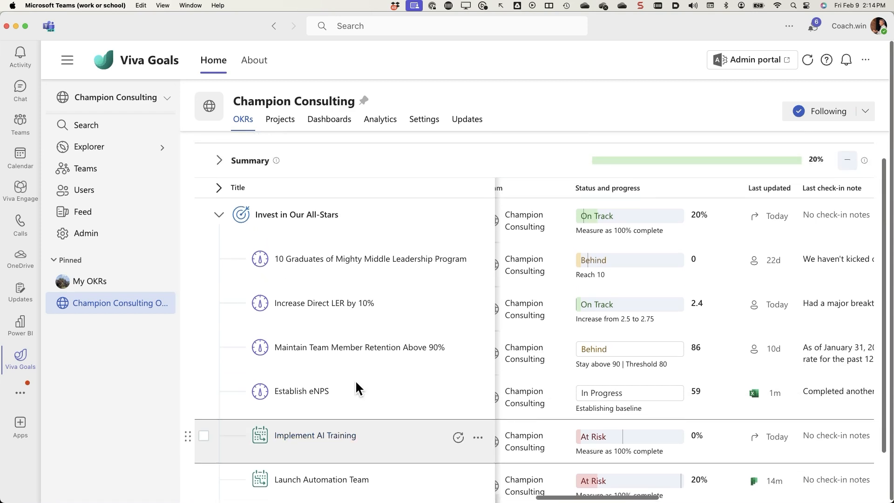